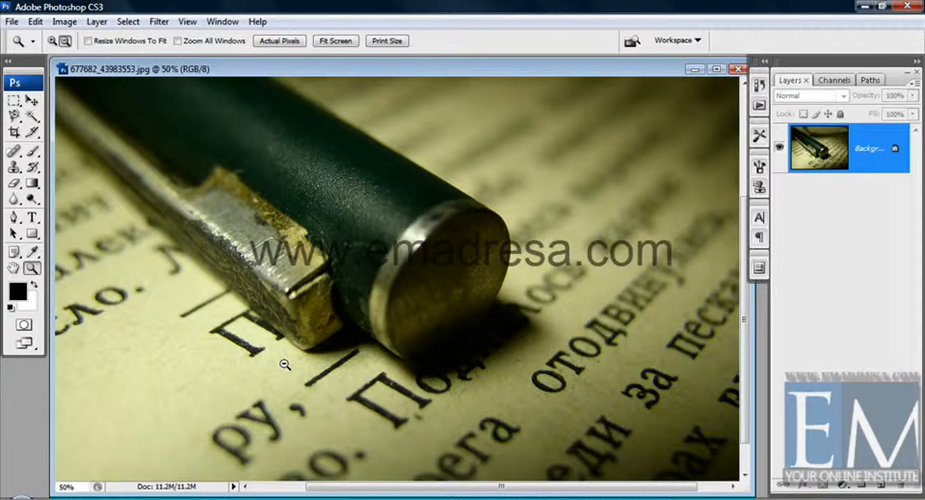
# Step: Activate the Dodge tool for the pen photo and set its brush hardness to 0%
pyautogui.click(284, 365)
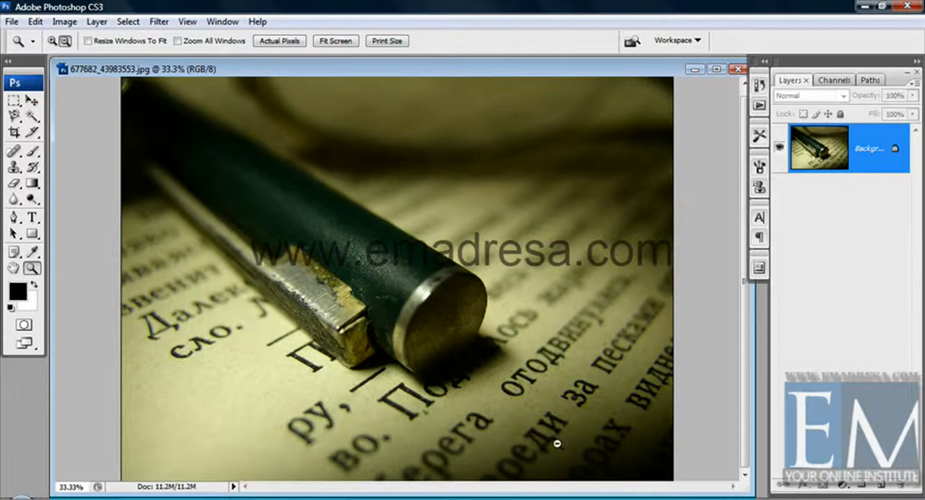
pyautogui.click(32, 101)
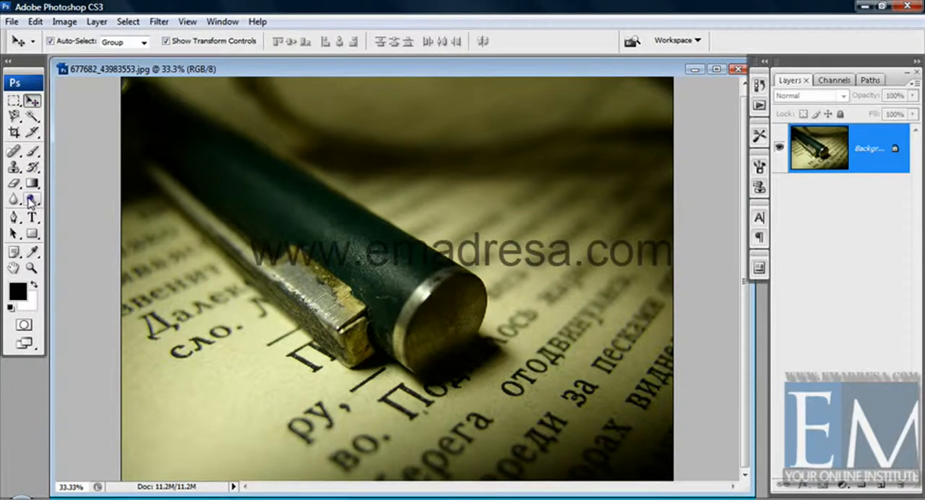
pyautogui.click(30, 200)
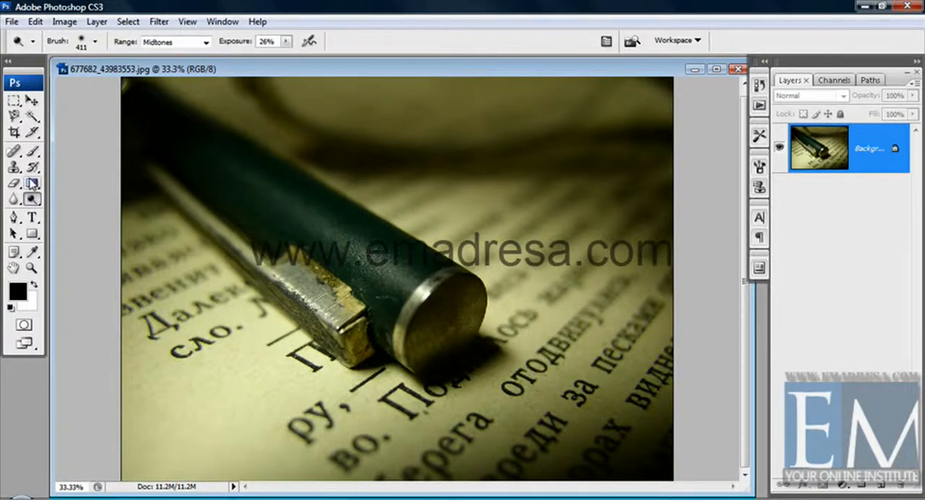
pyautogui.rightClick(293, 340)
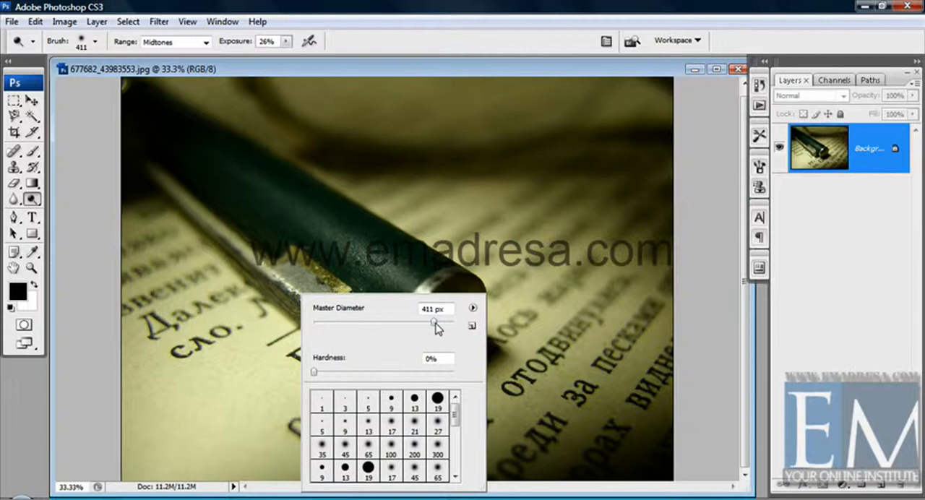
pyautogui.click(314, 373)
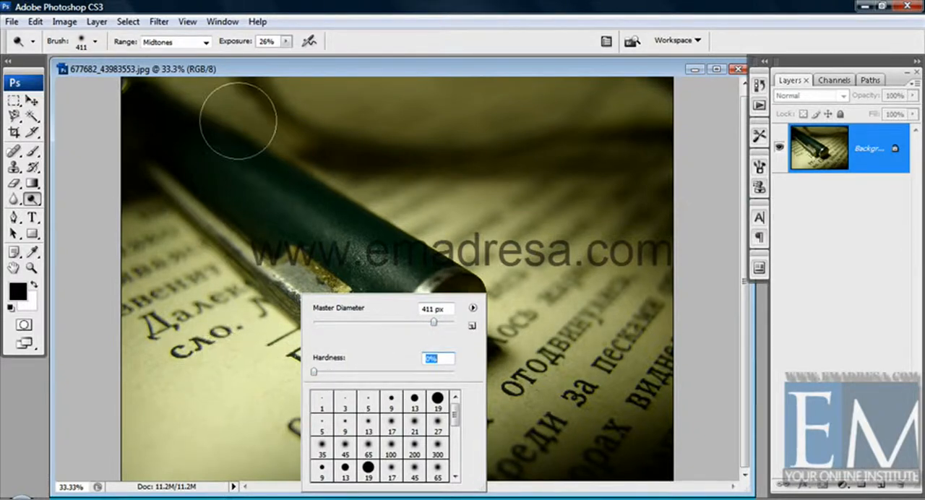
pyautogui.click(216, 70)
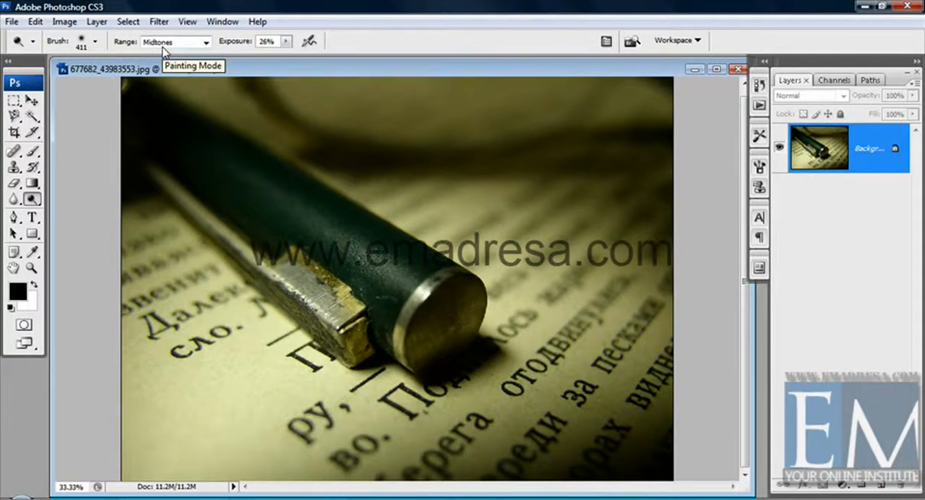
# Step: Keep the Dodge exposure at 26% and set the brush diameter to 494 px
pyautogui.click(289, 43)
pyautogui.moveTo(289, 56)
pyautogui.mouseDown()
pyautogui.moveTo(305, 58)
pyautogui.moveTo(285, 60)
pyautogui.mouseUp()
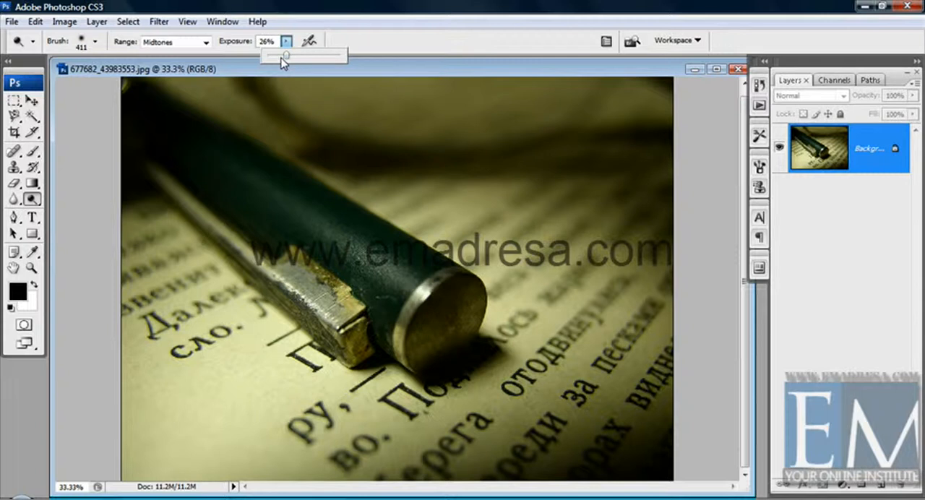
pyautogui.click(230, 71)
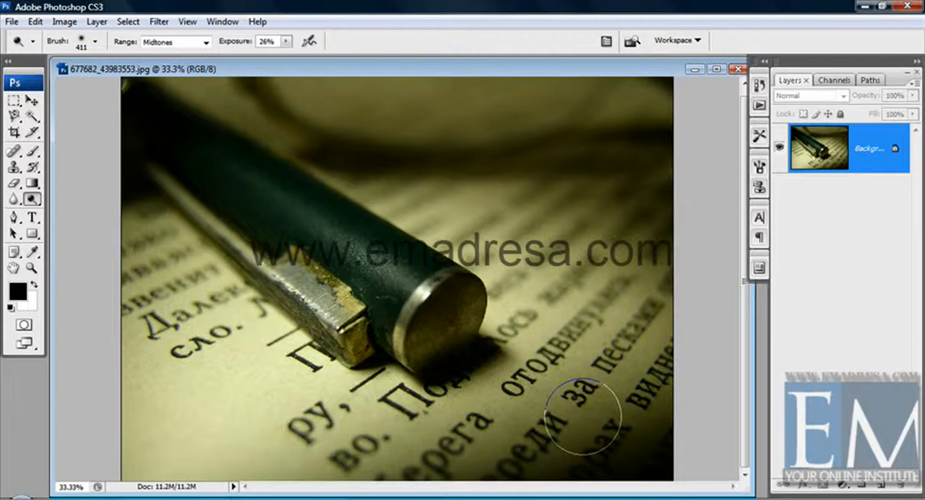
pyautogui.rightClick(221, 220)
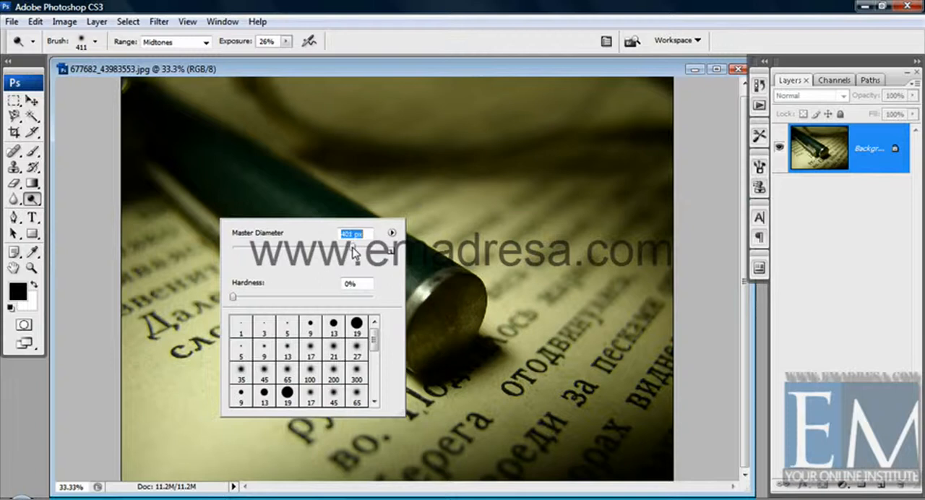
pyautogui.moveTo(354, 251); pyautogui.dragTo(358, 250)
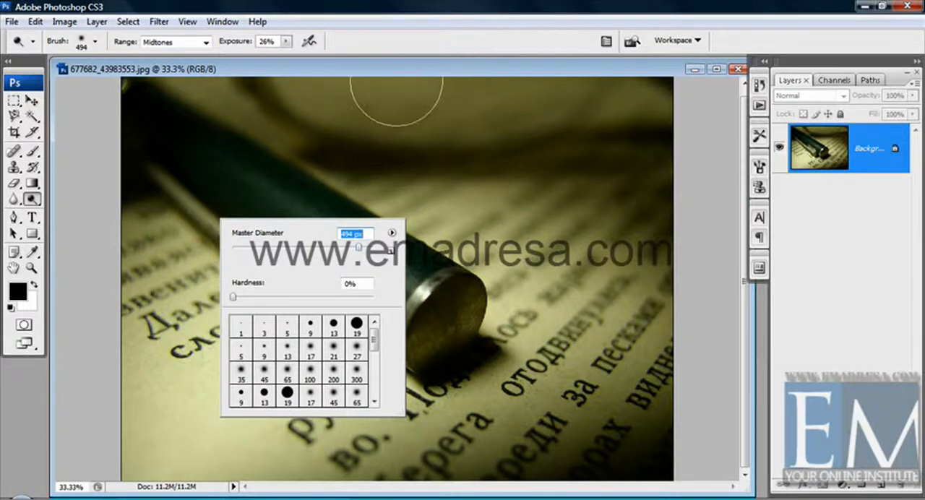
pyautogui.click(396, 71)
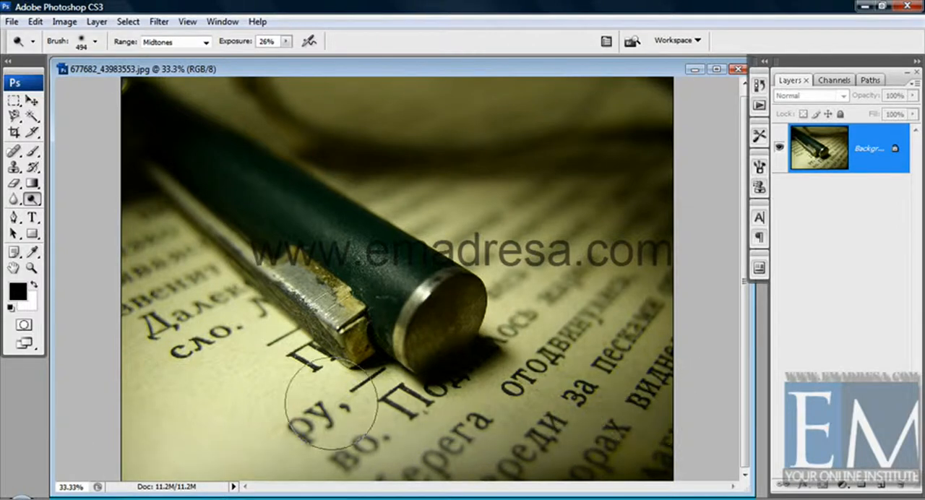
# Step: Lighten the midtones of the printed page and the green pen with broad Dodge strokes
pyautogui.moveTo(331, 403); pyautogui.dragTo(43, 392)
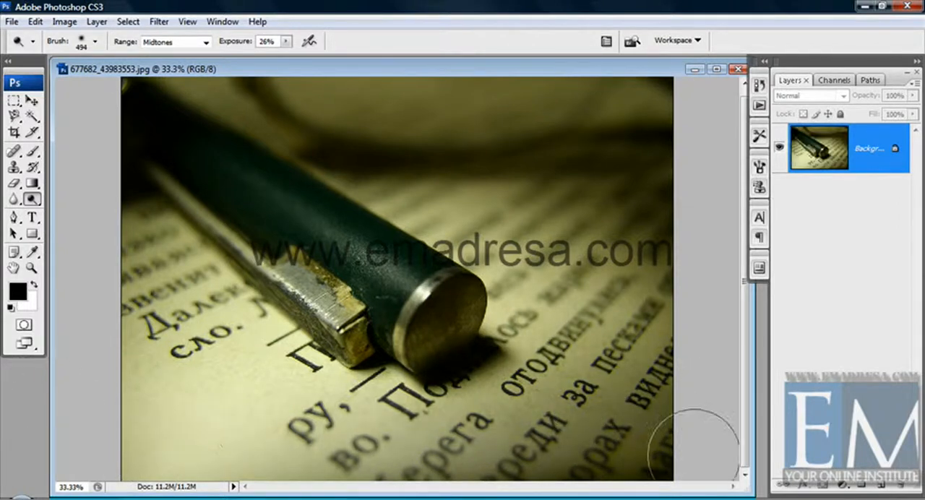
pyautogui.moveTo(694, 455)
pyautogui.mouseDown()
pyautogui.moveTo(562, 463)
pyautogui.moveTo(407, 445)
pyautogui.moveTo(655, 457)
pyautogui.moveTo(472, 459)
pyautogui.moveTo(704, 459)
pyautogui.moveTo(605, 469)
pyautogui.moveTo(606, 452)
pyautogui.moveTo(467, 452)
pyautogui.moveTo(552, 452)
pyautogui.moveTo(572, 392)
pyautogui.mouseUp()
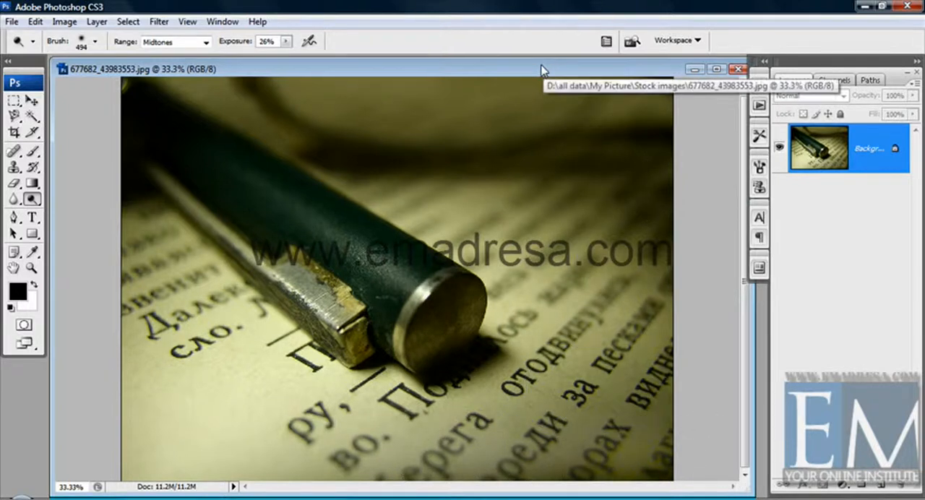
pyautogui.moveTo(543, 70); pyautogui.dragTo(539, 68)
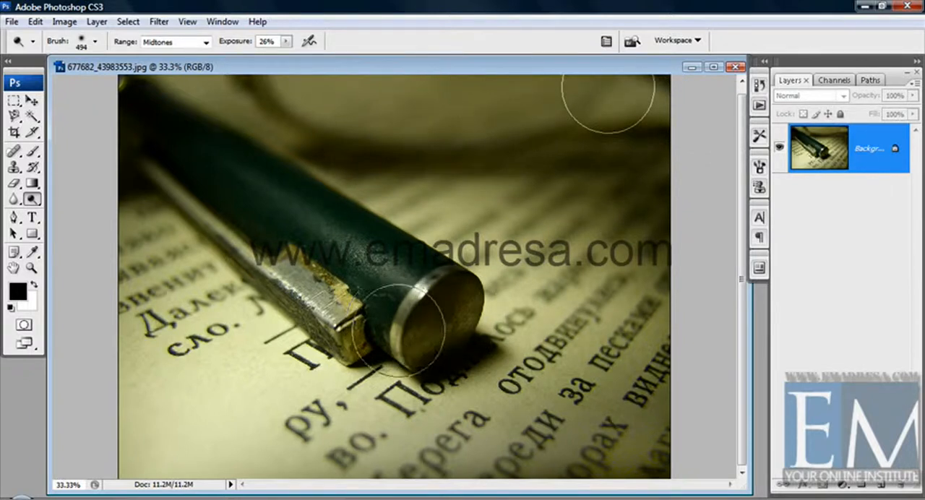
pyautogui.moveTo(398, 330)
pyautogui.mouseDown()
pyautogui.moveTo(477, 341)
pyautogui.moveTo(415, 360)
pyautogui.moveTo(464, 318)
pyautogui.moveTo(457, 306)
pyautogui.moveTo(354, 344)
pyautogui.moveTo(222, 225)
pyautogui.moveTo(296, 273)
pyautogui.moveTo(260, 257)
pyautogui.mouseUp()
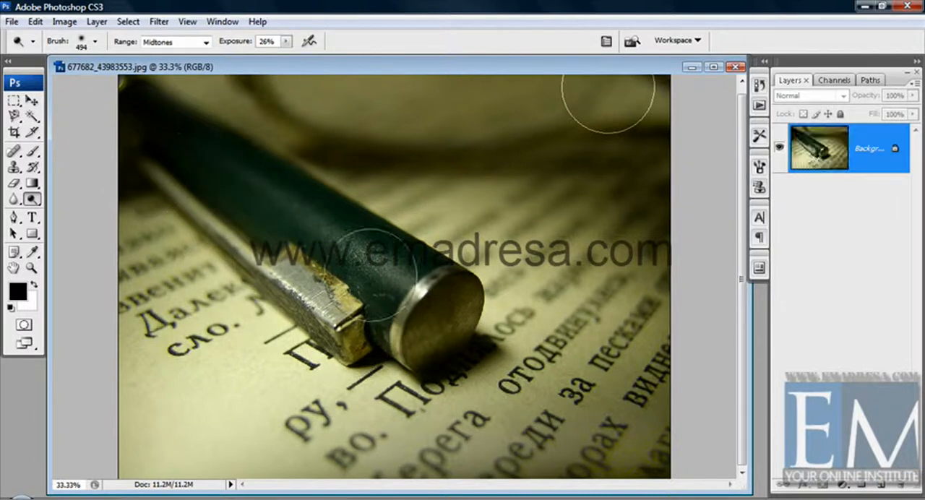
pyautogui.moveTo(396, 290); pyautogui.dragTo(144, 141)
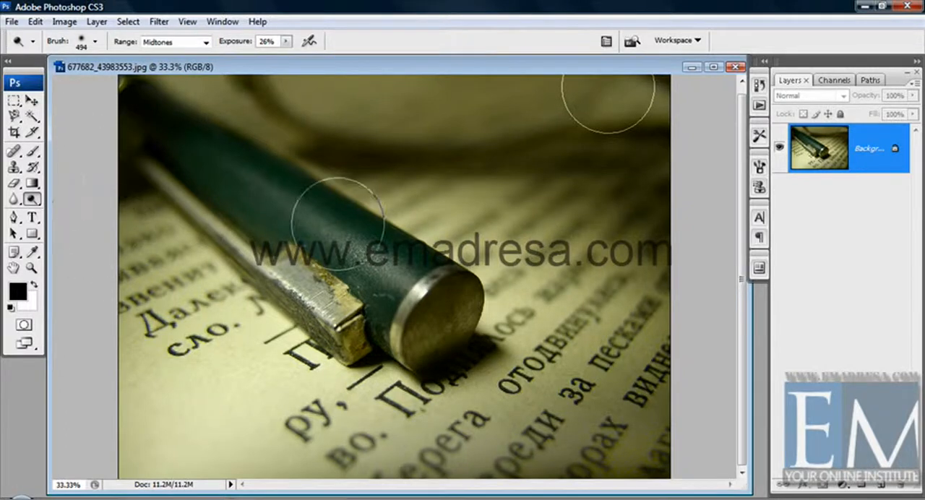
pyautogui.moveTo(650, 266)
pyautogui.mouseDown()
pyautogui.moveTo(636, 200)
pyautogui.moveTo(58, 134)
pyautogui.moveTo(123, 93)
pyautogui.mouseUp()
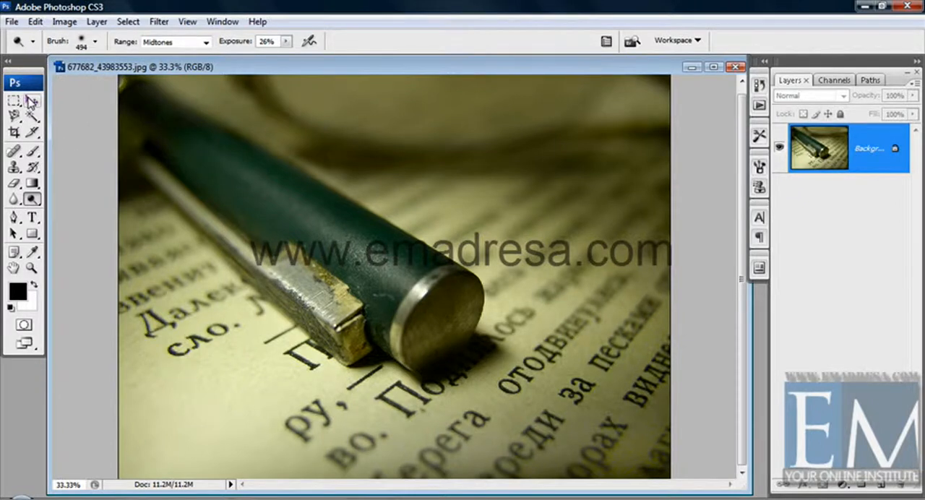
# Step: Set the Dodge tool's exposure to 64%
pyautogui.click(287, 42)
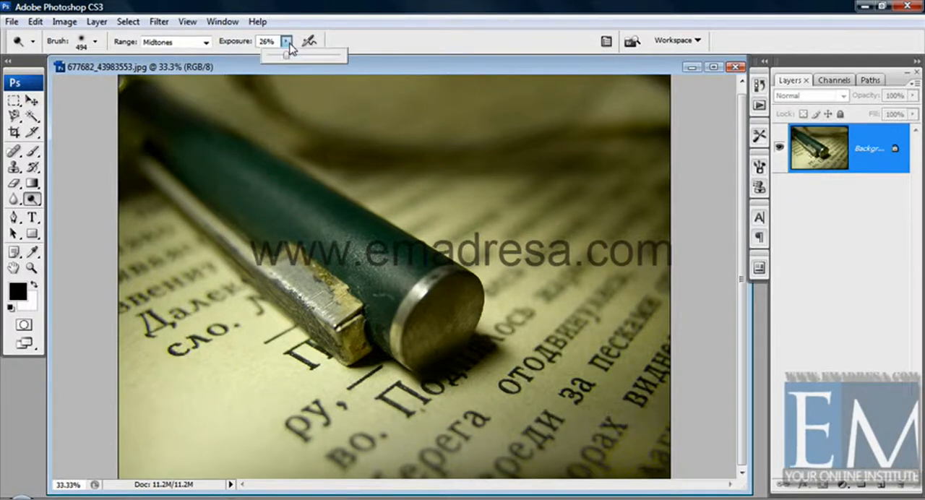
pyautogui.moveTo(287, 56); pyautogui.dragTo(316, 58)
pyautogui.click(366, 60)
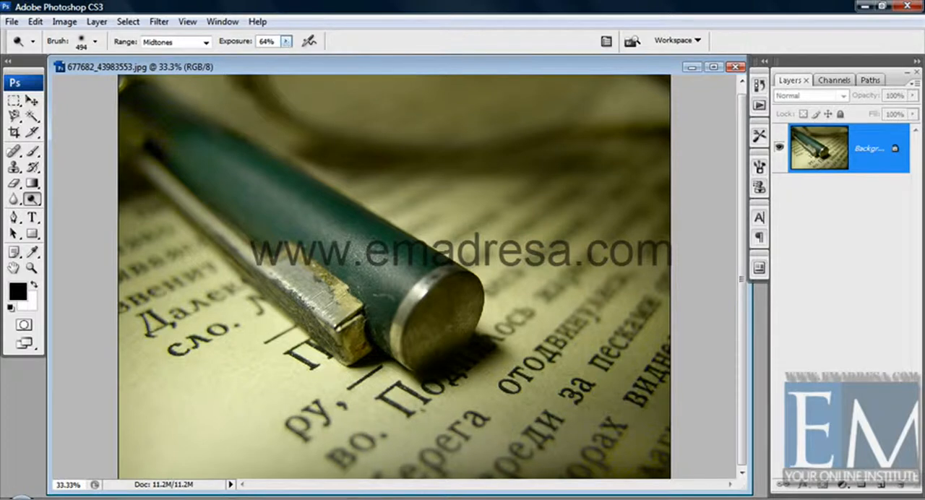
# Step: Close the pen photo without saving its changes
pyautogui.click(733, 68)
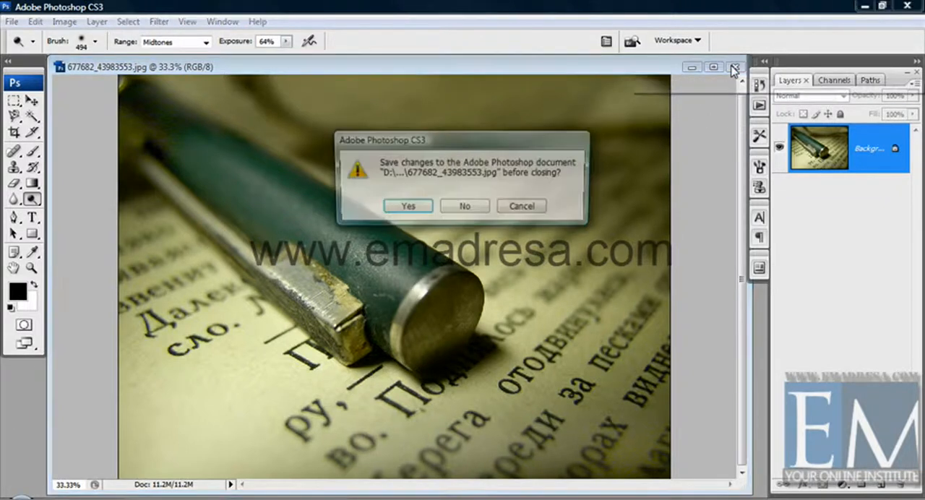
pyautogui.click(463, 208)
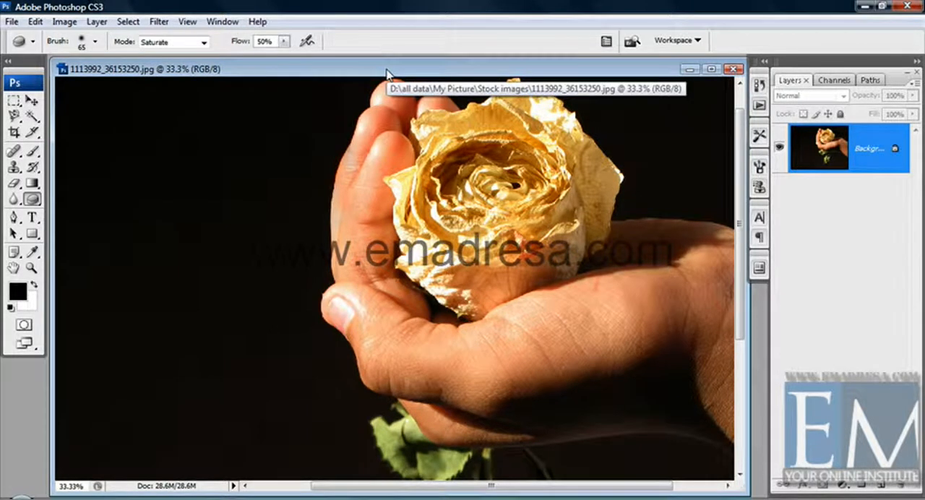
# Step: Switch to the Burn tool for the rose photo and check its brush diameter and hardness
pyautogui.hotkey('shift', 'o')
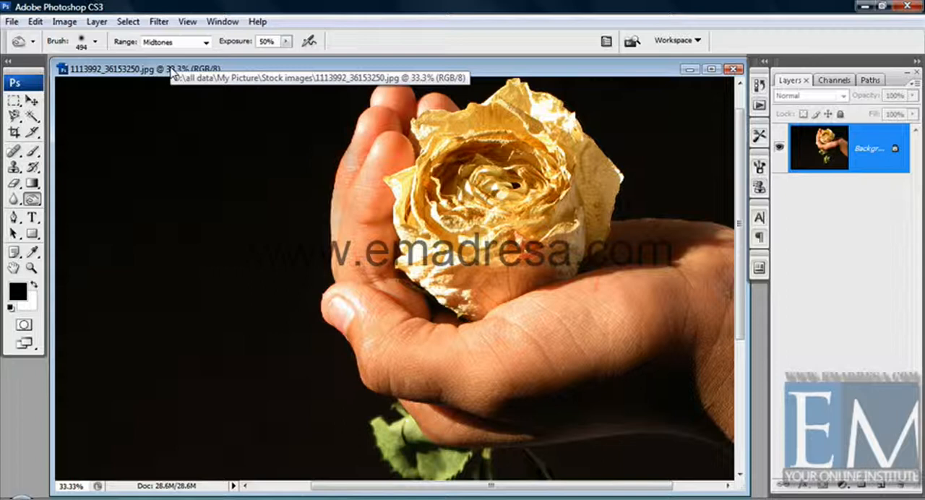
pyautogui.click(31, 199)
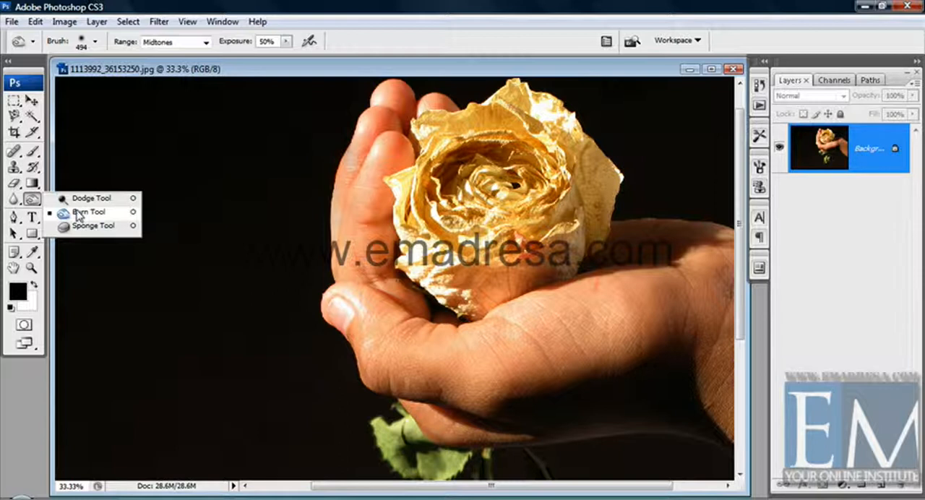
pyautogui.click(79, 215)
pyautogui.rightClick(124, 210)
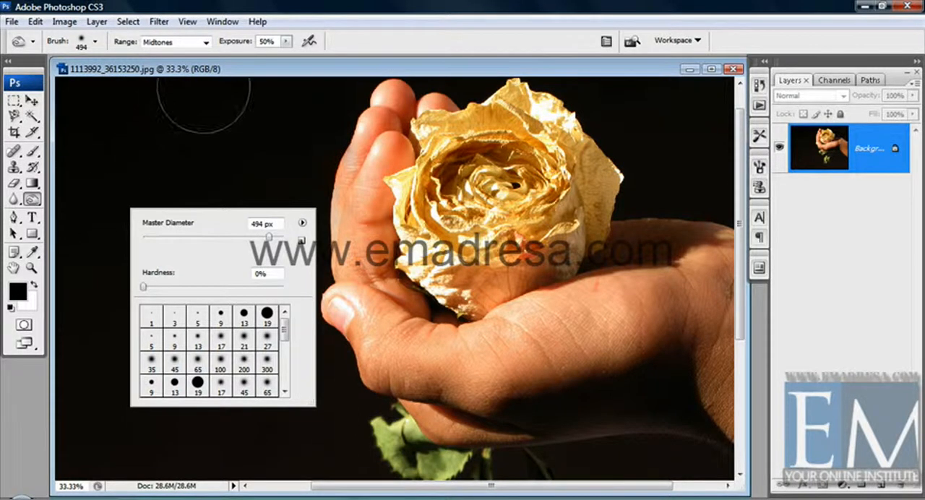
pyautogui.click(116, 68)
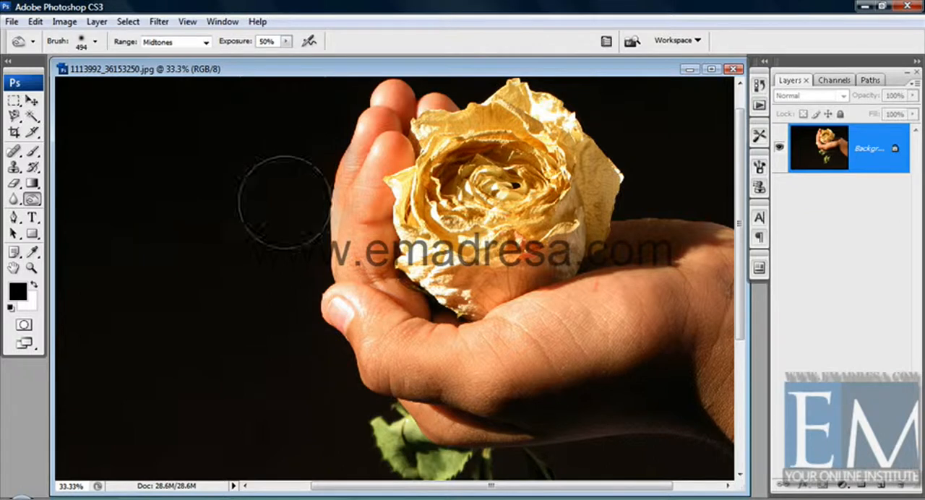
# Step: Darken the shadowed underside of the hand and wrist with Burn strokes, reducing the brush diameter to 349 px
pyautogui.scroll(-5, 701, 284)
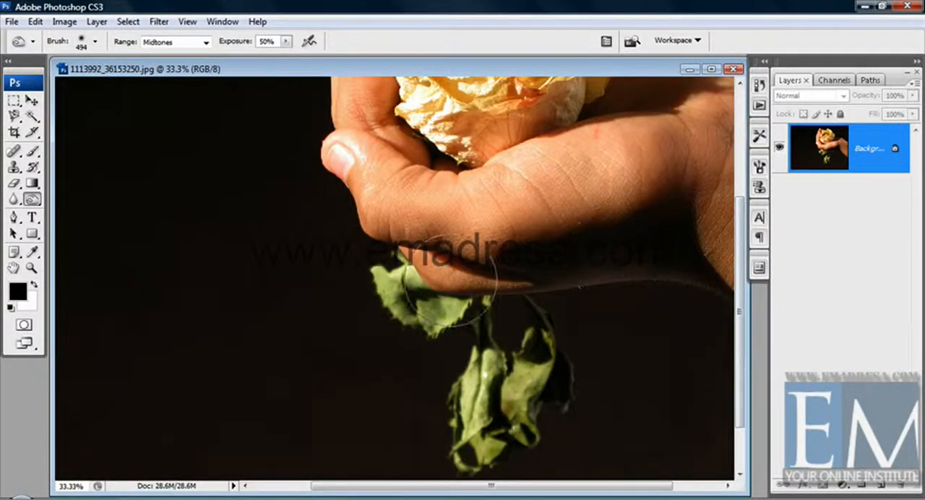
pyautogui.moveTo(570, 263)
pyautogui.mouseDown()
pyautogui.moveTo(528, 278)
pyautogui.moveTo(623, 251)
pyautogui.moveTo(674, 282)
pyautogui.moveTo(473, 277)
pyautogui.moveTo(632, 260)
pyautogui.moveTo(665, 282)
pyautogui.moveTo(565, 293)
pyautogui.mouseUp()
pyautogui.rightClick(361, 302)
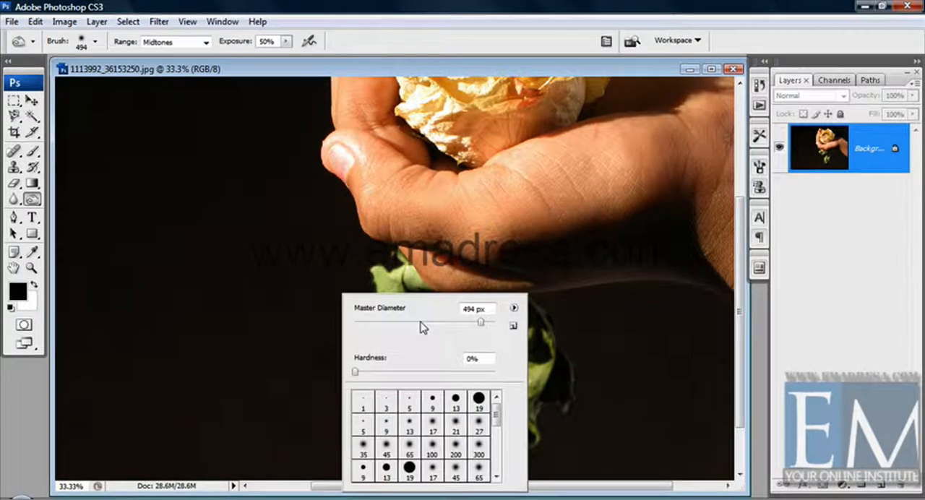
pyautogui.click(421, 323)
pyautogui.moveTo(422, 323); pyautogui.dragTo(470, 323)
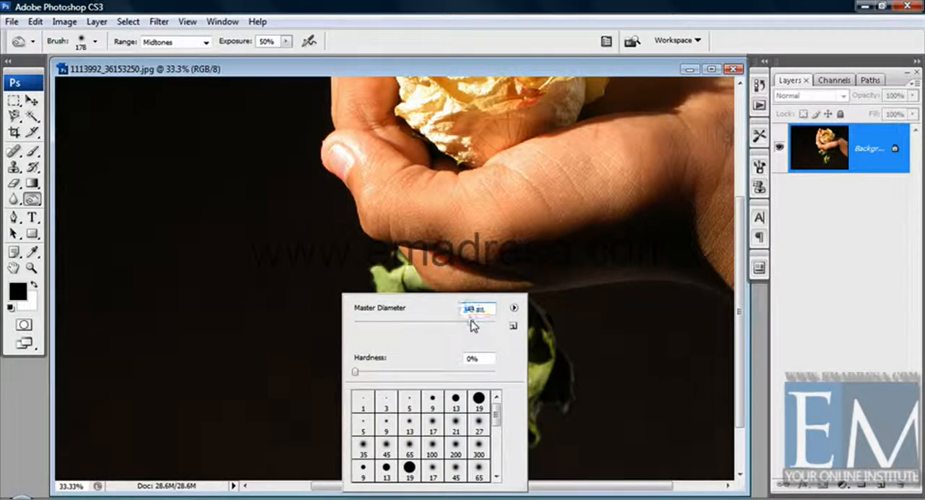
pyautogui.press('Return')
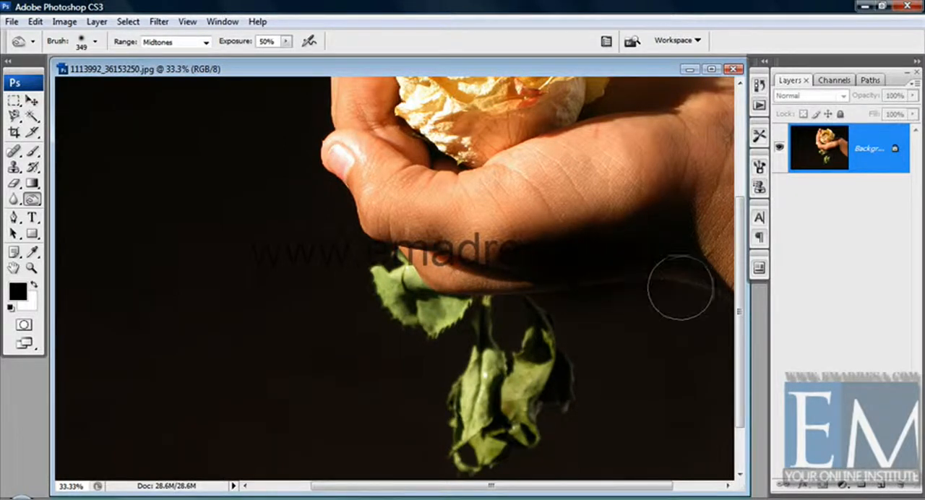
pyautogui.moveTo(577, 268)
pyautogui.mouseDown()
pyautogui.moveTo(492, 263)
pyautogui.moveTo(427, 232)
pyautogui.moveTo(439, 216)
pyautogui.moveTo(372, 189)
pyautogui.moveTo(497, 228)
pyautogui.moveTo(438, 224)
pyautogui.moveTo(441, 231)
pyautogui.moveTo(441, 220)
pyautogui.moveTo(616, 194)
pyautogui.mouseUp()
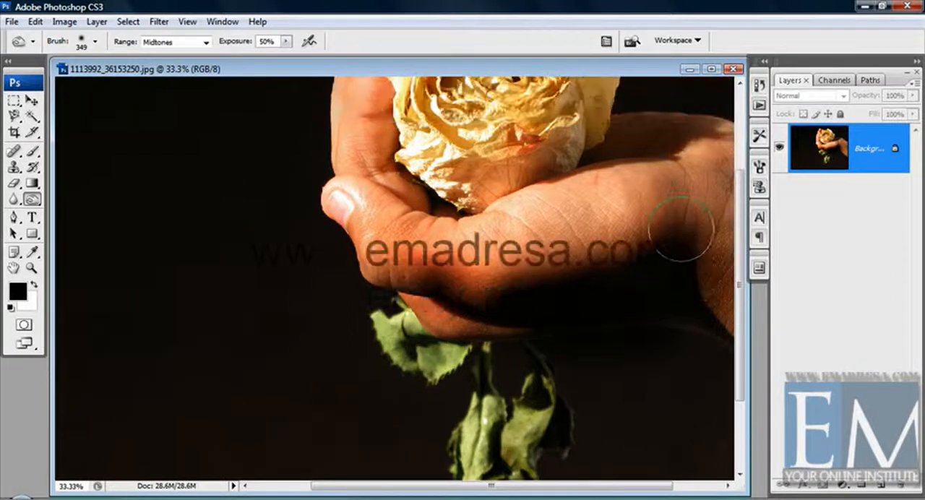
# Step: Darken the midtones of the rose, the upright fingers and the open palm with Burn strokes
pyautogui.scroll(3, 681, 229)
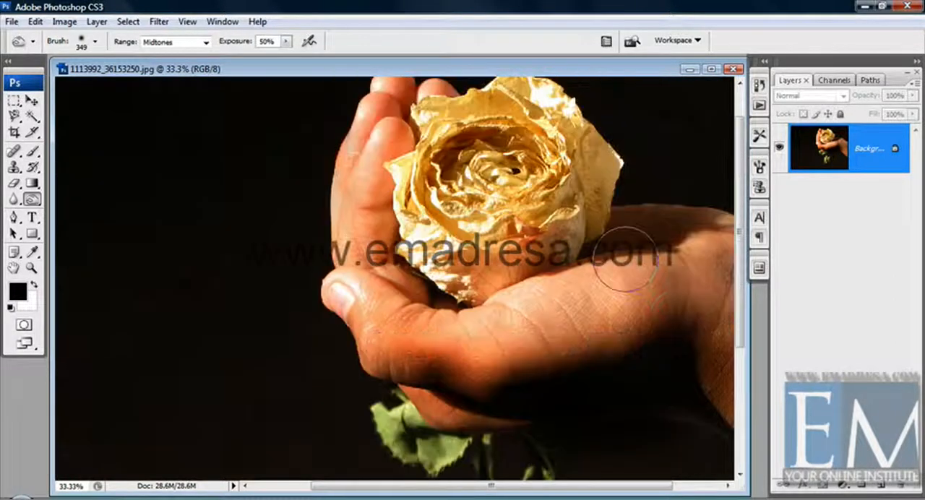
pyautogui.moveTo(463, 275)
pyautogui.mouseDown()
pyautogui.moveTo(426, 245)
pyautogui.moveTo(415, 253)
pyautogui.moveTo(434, 181)
pyautogui.moveTo(506, 134)
pyautogui.moveTo(578, 152)
pyautogui.moveTo(593, 203)
pyautogui.moveTo(438, 220)
pyautogui.moveTo(492, 220)
pyautogui.moveTo(479, 264)
pyautogui.mouseUp()
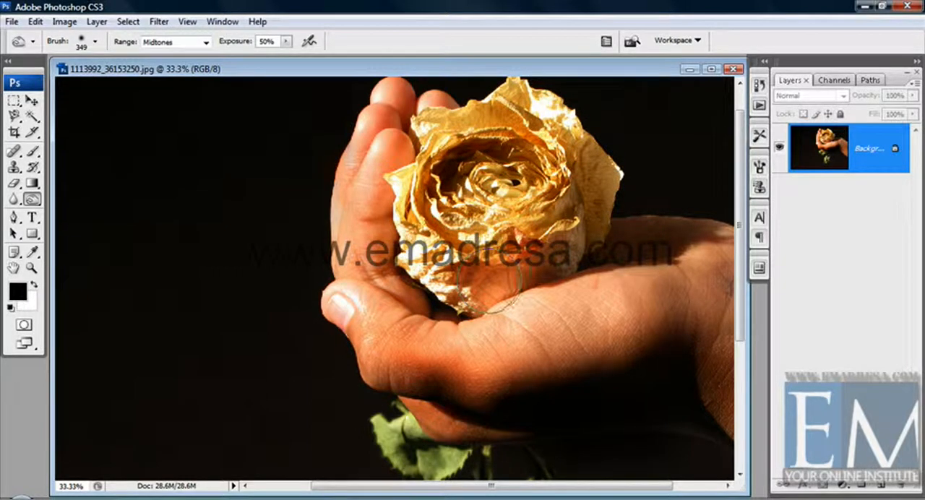
pyautogui.moveTo(386, 156)
pyautogui.mouseDown()
pyautogui.moveTo(373, 206)
pyautogui.moveTo(385, 220)
pyautogui.moveTo(362, 224)
pyautogui.moveTo(407, 298)
pyautogui.moveTo(355, 251)
pyautogui.moveTo(360, 308)
pyautogui.moveTo(342, 306)
pyautogui.moveTo(378, 321)
pyautogui.moveTo(324, 300)
pyautogui.moveTo(473, 322)
pyautogui.moveTo(468, 329)
pyautogui.moveTo(560, 305)
pyautogui.moveTo(598, 311)
pyautogui.moveTo(588, 289)
pyautogui.moveTo(573, 300)
pyautogui.moveTo(636, 298)
pyautogui.moveTo(645, 304)
pyautogui.moveTo(636, 314)
pyautogui.moveTo(632, 289)
pyautogui.moveTo(686, 241)
pyautogui.moveTo(725, 260)
pyautogui.moveTo(629, 238)
pyautogui.mouseUp()
pyautogui.moveTo(359, 109)
pyautogui.mouseDown()
pyautogui.moveTo(368, 130)
pyautogui.moveTo(378, 114)
pyautogui.moveTo(335, 154)
pyautogui.moveTo(448, 119)
pyautogui.mouseUp()
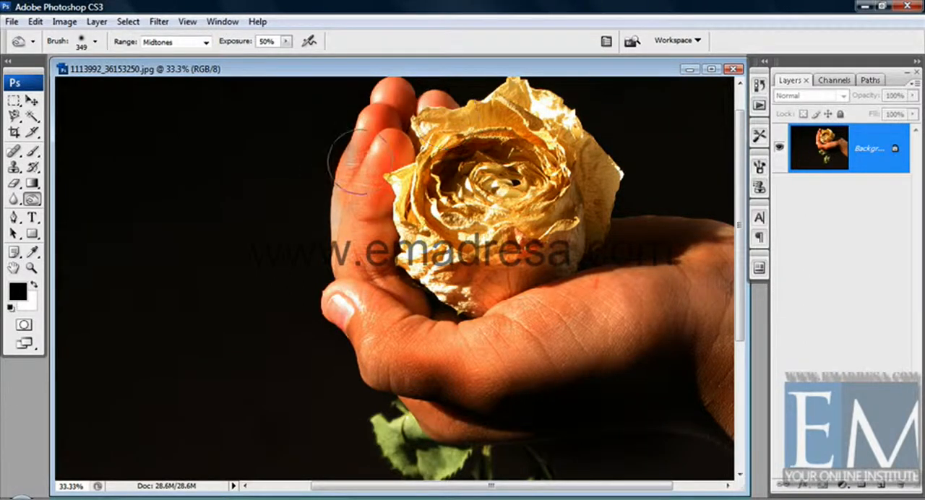
pyautogui.moveTo(345, 161); pyautogui.dragTo(347, 248)
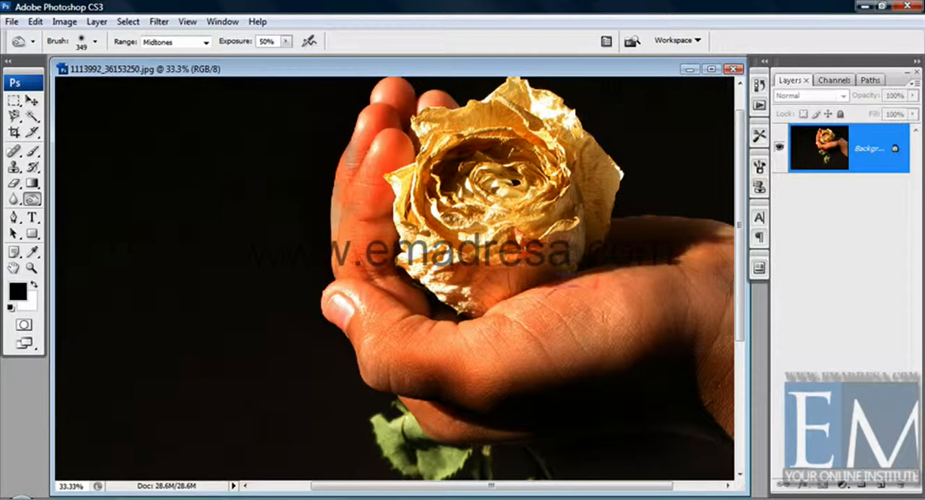
pyautogui.moveTo(546, 317); pyautogui.dragTo(728, 305)
pyautogui.moveTo(540, 359); pyautogui.dragTo(678, 345)
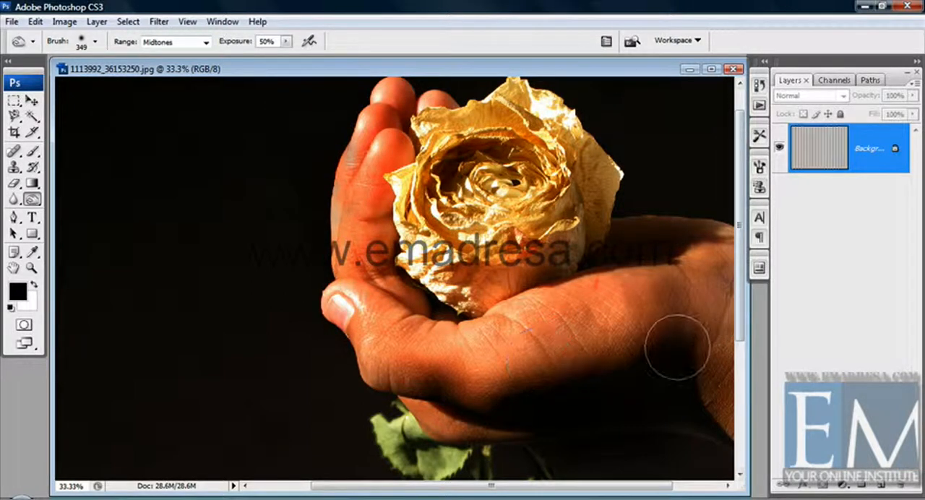
# Step: Darken the wrist and the shadowed area below the palm with Burn strokes in the midtones at 50% exposure
pyautogui.moveTo(720, 390)
pyautogui.mouseDown()
pyautogui.moveTo(747, 431)
pyautogui.moveTo(709, 412)
pyautogui.moveTo(745, 428)
pyautogui.moveTo(689, 381)
pyautogui.moveTo(712, 420)
pyautogui.moveTo(739, 429)
pyautogui.moveTo(706, 415)
pyautogui.moveTo(701, 392)
pyautogui.mouseUp()
pyautogui.moveTo(652, 428)
pyautogui.mouseDown()
pyautogui.moveTo(618, 429)
pyautogui.moveTo(702, 435)
pyautogui.moveTo(553, 440)
pyautogui.moveTo(702, 431)
pyautogui.moveTo(704, 446)
pyautogui.moveTo(555, 462)
pyautogui.mouseUp()
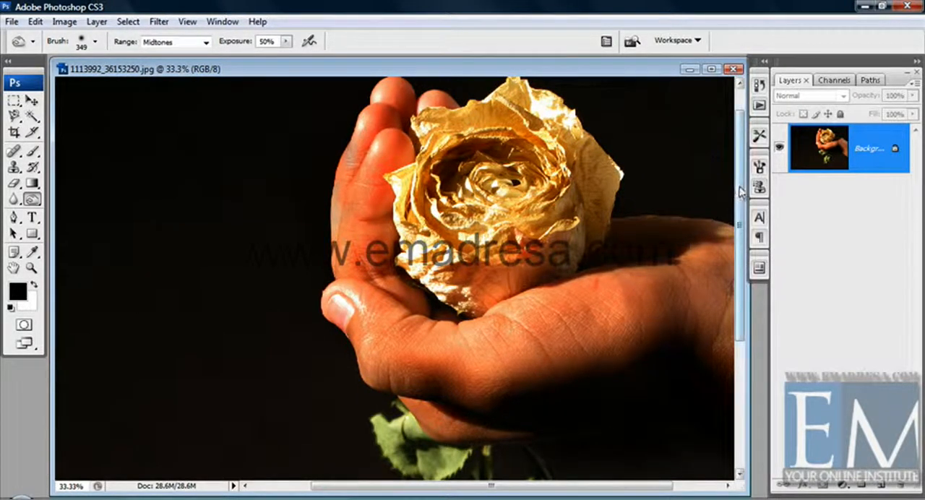
pyautogui.moveTo(737, 191)
pyautogui.mouseDown()
pyautogui.moveTo(743, 248)
pyautogui.moveTo(738, 186)
pyautogui.mouseUp()
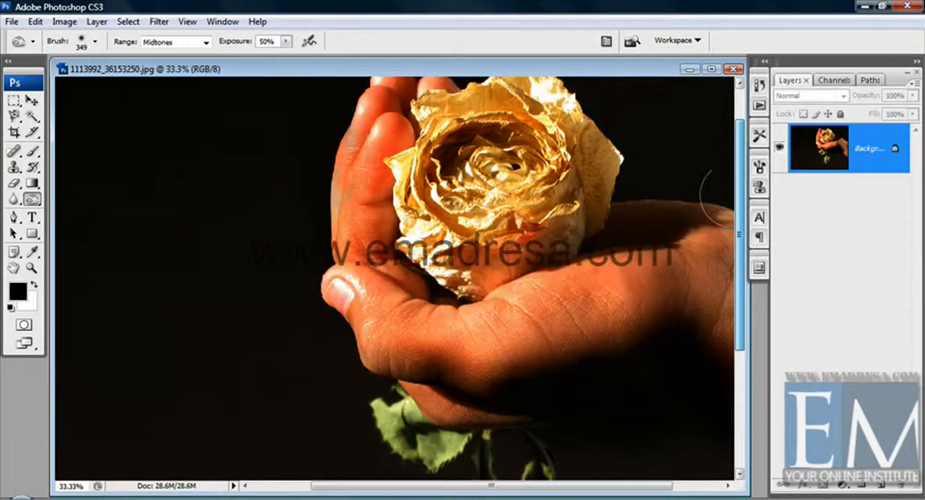
# Step: Lighten the midtones of the palm and thumb base with the Dodge tool, using a 370 px brush at 64% exposure
pyautogui.rightClick(32, 199)
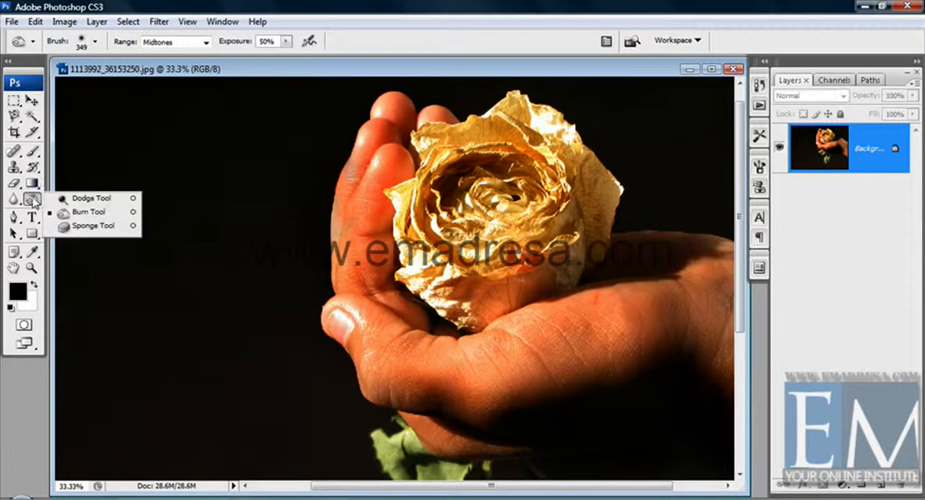
pyautogui.click(83, 211)
pyautogui.rightClick(138, 239)
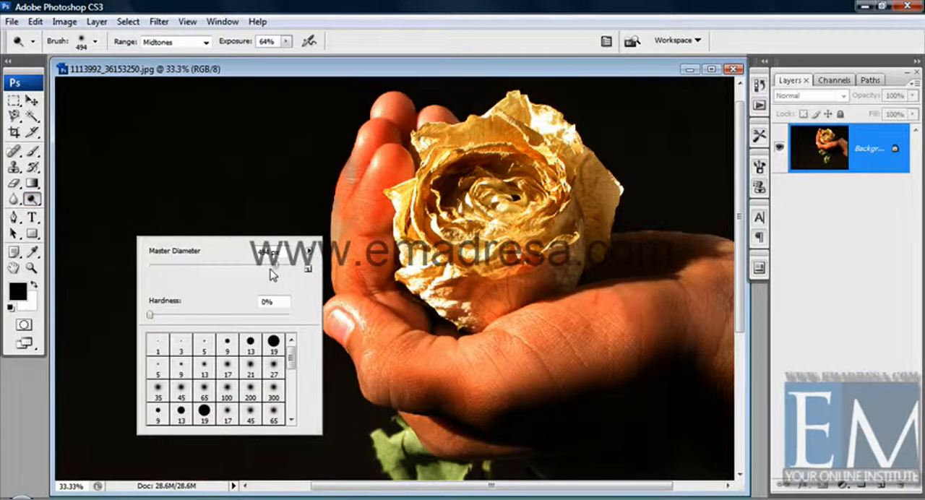
pyautogui.moveTo(273, 267); pyautogui.dragTo(268, 267)
pyautogui.click(396, 70)
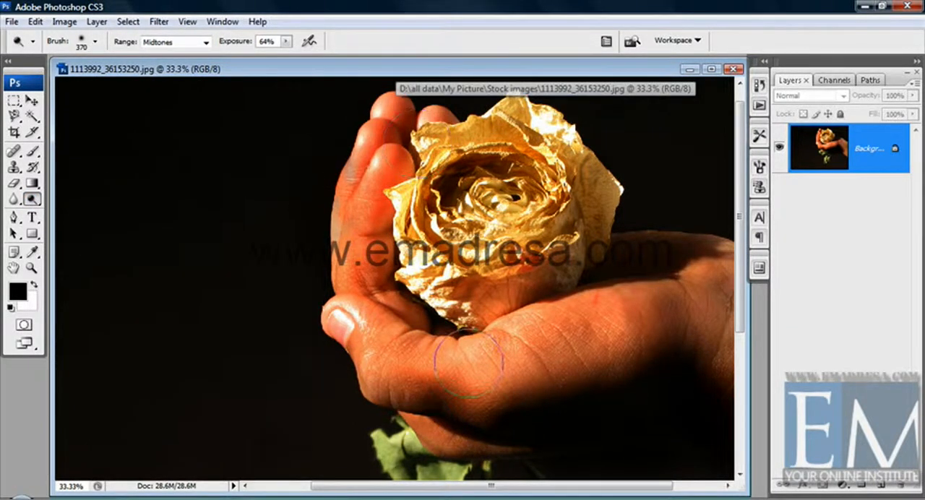
pyautogui.moveTo(513, 367)
pyautogui.mouseDown()
pyautogui.moveTo(556, 336)
pyautogui.moveTo(641, 306)
pyautogui.moveTo(501, 337)
pyautogui.moveTo(482, 359)
pyautogui.moveTo(331, 310)
pyautogui.moveTo(415, 380)
pyautogui.moveTo(463, 379)
pyautogui.moveTo(424, 334)
pyautogui.moveTo(644, 320)
pyautogui.moveTo(733, 340)
pyautogui.moveTo(700, 271)
pyautogui.moveTo(449, 331)
pyautogui.moveTo(406, 318)
pyautogui.moveTo(403, 299)
pyautogui.mouseUp()
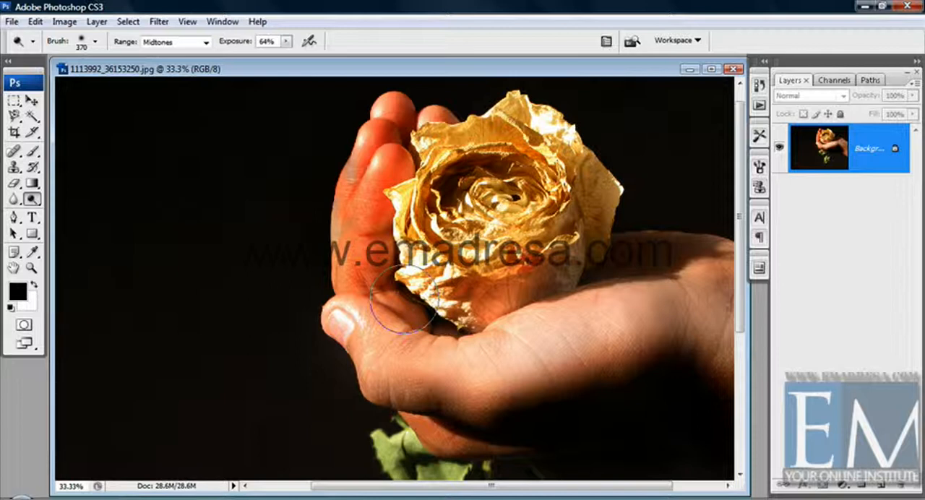
pyautogui.click(403, 299)
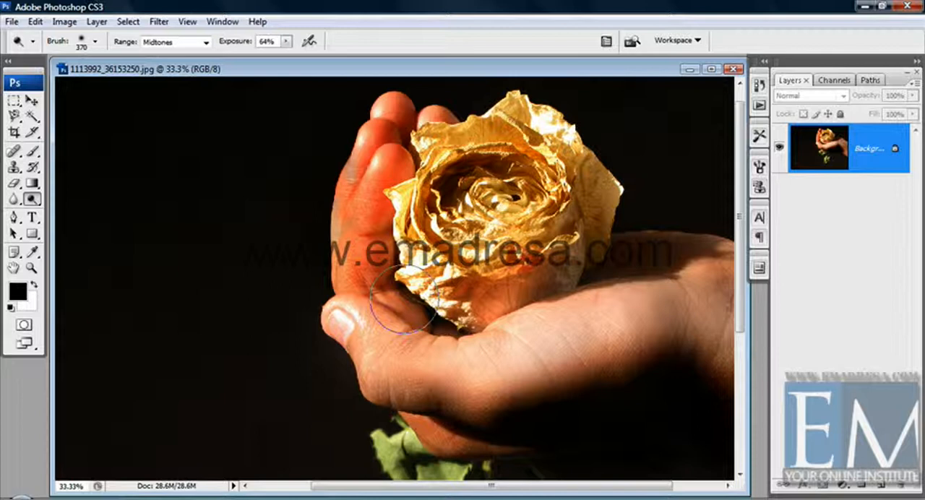
# Step: Choose the Sponge tool for the rose, with the photo shown at actual pixels
pyautogui.click(32, 199)
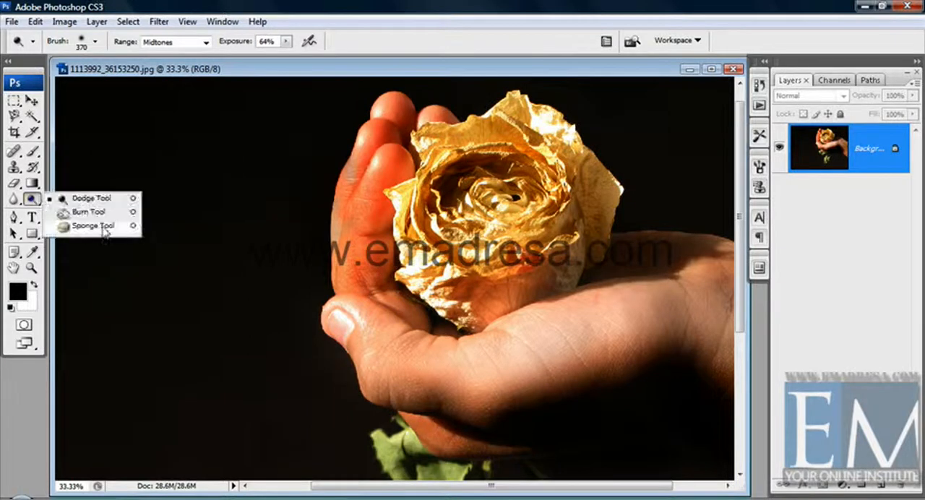
pyautogui.click(104, 227)
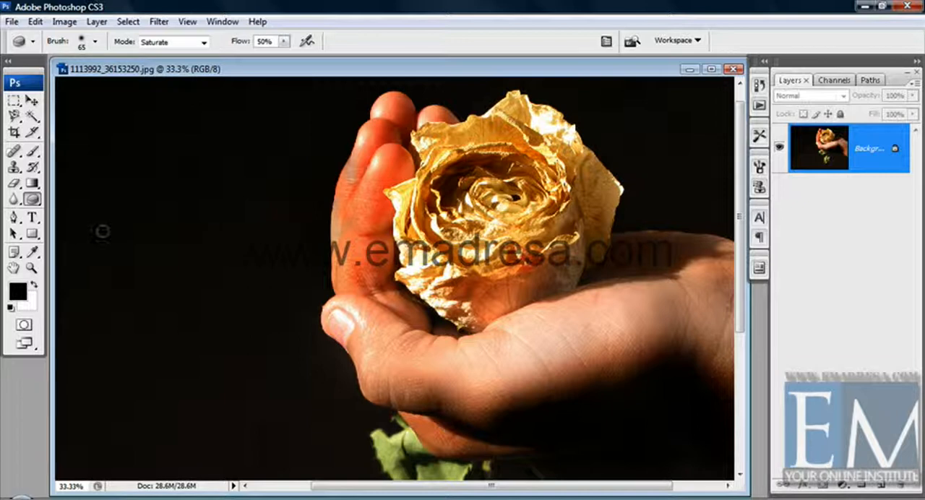
pyautogui.click(29, 270)
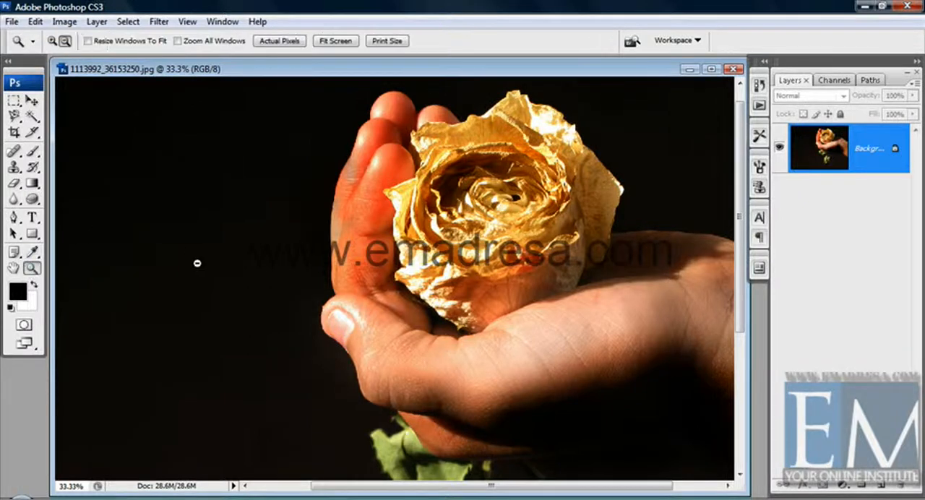
pyautogui.click(276, 42)
pyautogui.scroll(10, 231, 287)
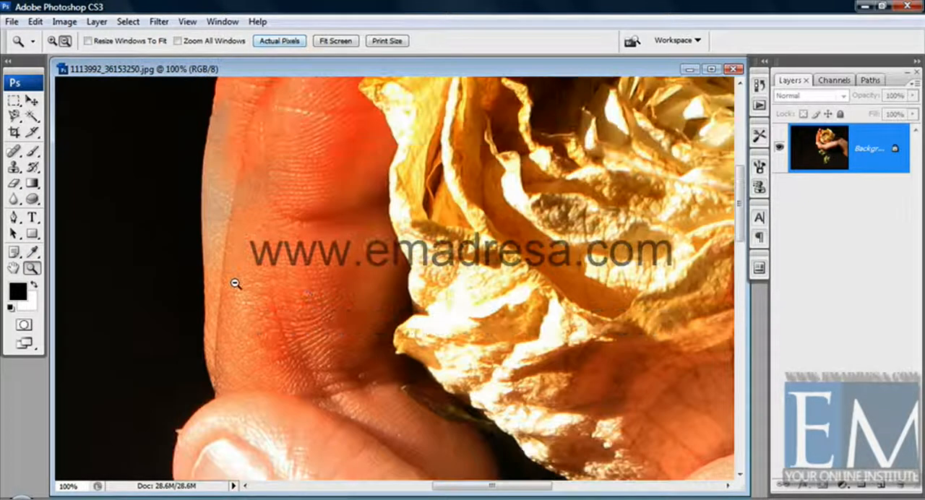
pyautogui.scroll(1, 226, 293)
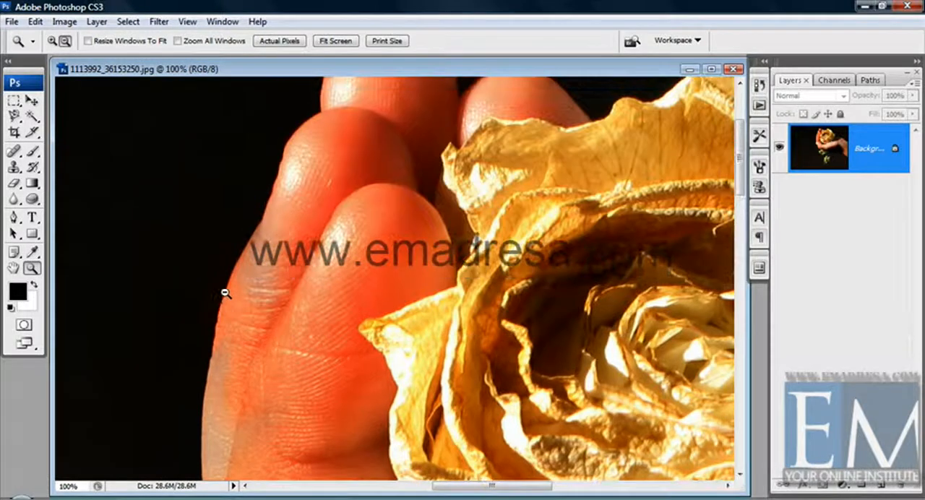
pyautogui.scroll(-2, 225, 292)
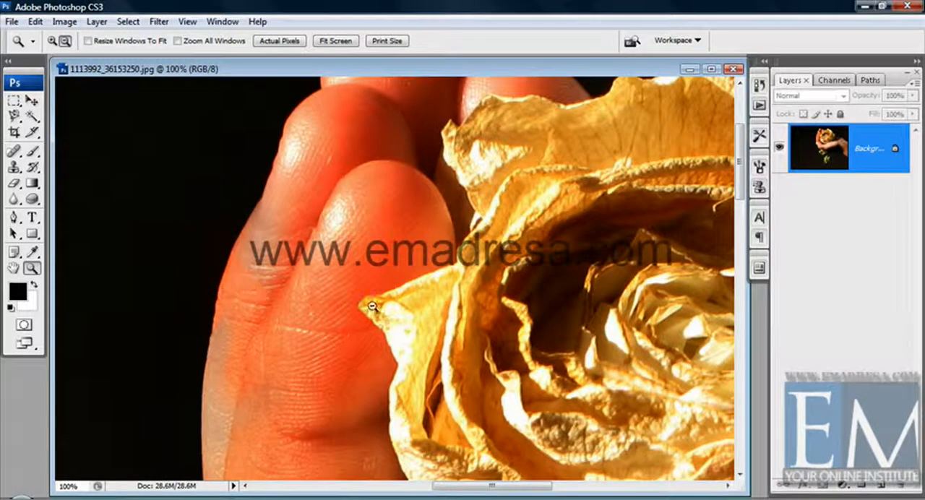
pyautogui.moveTo(458, 488); pyautogui.dragTo(544, 495)
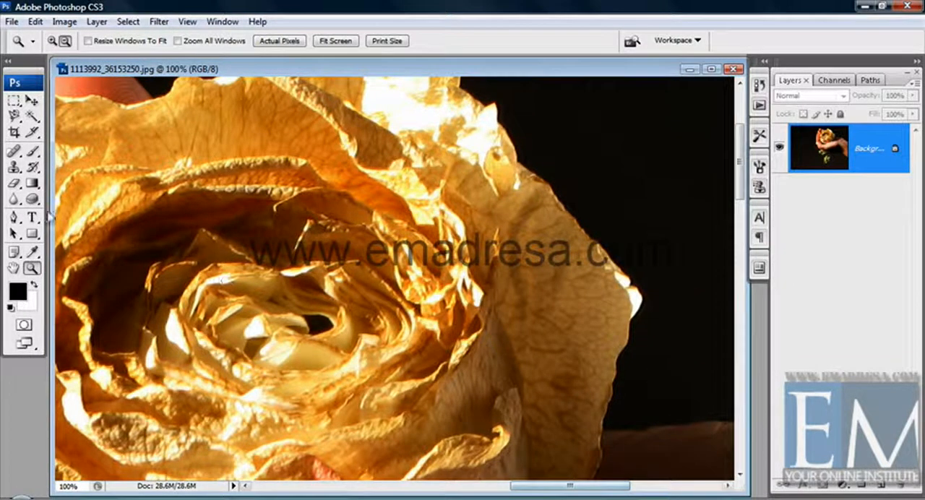
pyautogui.click(32, 199)
pyautogui.click(75, 228)
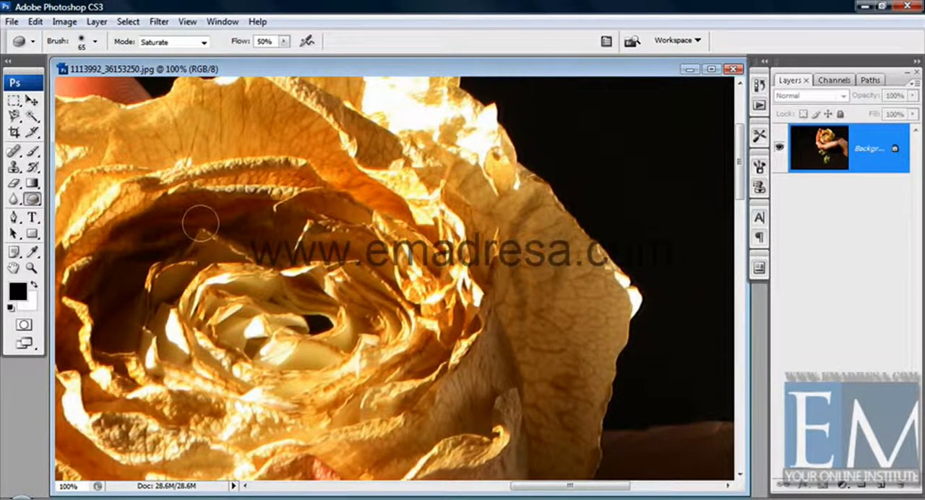
# Step: Set the Sponge brush diameter to 114 px, saturate part of the rose's outer petal, and desaturate that petal and the adjoining folds
pyautogui.rightClick(510, 267)
pyautogui.moveTo(589, 281); pyautogui.dragTo(598, 280)
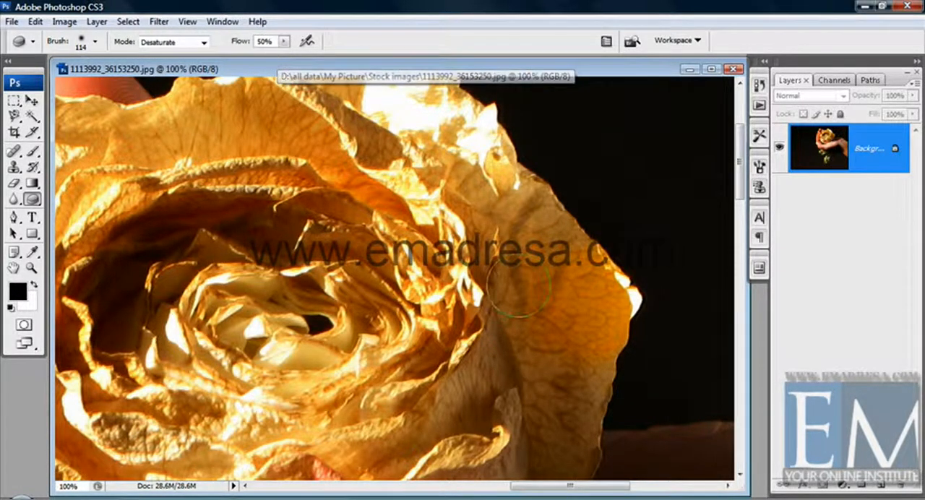
pyautogui.moveTo(575, 253)
pyautogui.mouseDown()
pyautogui.moveTo(609, 320)
pyautogui.moveTo(612, 308)
pyautogui.moveTo(616, 349)
pyautogui.moveTo(593, 315)
pyautogui.moveTo(584, 275)
pyautogui.moveTo(529, 261)
pyautogui.moveTo(524, 199)
pyautogui.moveTo(540, 237)
pyautogui.moveTo(550, 340)
pyautogui.moveTo(536, 332)
pyautogui.moveTo(558, 377)
pyautogui.moveTo(587, 374)
pyautogui.moveTo(608, 398)
pyautogui.moveTo(552, 382)
pyautogui.moveTo(555, 413)
pyautogui.moveTo(590, 367)
pyautogui.moveTo(557, 311)
pyautogui.moveTo(585, 299)
pyautogui.moveTo(516, 253)
pyautogui.moveTo(513, 264)
pyautogui.moveTo(468, 175)
pyautogui.moveTo(490, 228)
pyautogui.moveTo(480, 131)
pyautogui.moveTo(510, 322)
pyautogui.moveTo(578, 459)
pyautogui.moveTo(550, 463)
pyautogui.moveTo(524, 441)
pyautogui.moveTo(530, 431)
pyautogui.moveTo(567, 470)
pyautogui.moveTo(563, 419)
pyautogui.moveTo(567, 440)
pyautogui.moveTo(515, 333)
pyautogui.moveTo(503, 336)
pyautogui.moveTo(495, 241)
pyautogui.moveTo(549, 210)
pyautogui.moveTo(597, 267)
pyautogui.moveTo(607, 267)
pyautogui.moveTo(622, 303)
pyautogui.moveTo(600, 332)
pyautogui.moveTo(556, 347)
pyautogui.moveTo(558, 432)
pyautogui.moveTo(531, 289)
pyautogui.moveTo(477, 151)
pyautogui.moveTo(451, 231)
pyautogui.moveTo(448, 304)
pyautogui.moveTo(456, 336)
pyautogui.moveTo(519, 452)
pyautogui.moveTo(510, 427)
pyautogui.mouseUp()
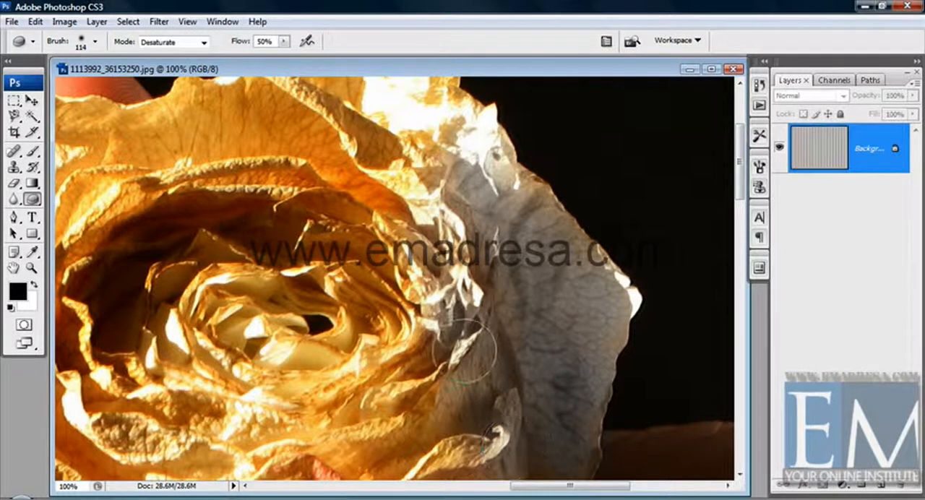
# Step: Set the Sponge mode to Saturate and intensify the colour of the rose's grey outer petal and adjoining folds at 50% flow
pyautogui.click(204, 42)
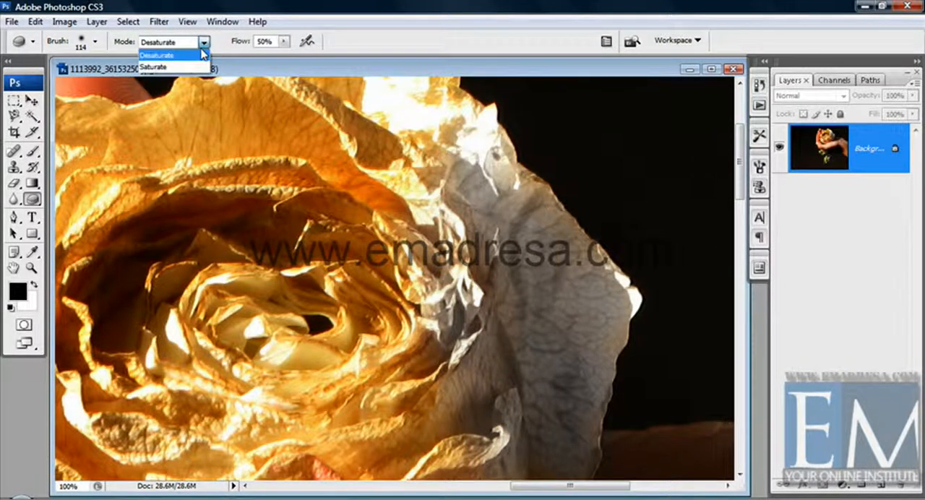
pyautogui.click(186, 67)
pyautogui.moveTo(453, 322)
pyautogui.mouseDown()
pyautogui.moveTo(485, 391)
pyautogui.moveTo(484, 430)
pyautogui.moveTo(501, 441)
pyautogui.moveTo(532, 407)
pyautogui.moveTo(566, 441)
pyautogui.moveTo(567, 423)
pyautogui.moveTo(576, 425)
pyautogui.moveTo(571, 428)
pyautogui.mouseUp()
pyautogui.moveTo(542, 370)
pyautogui.mouseDown()
pyautogui.moveTo(500, 354)
pyautogui.moveTo(495, 266)
pyautogui.moveTo(523, 334)
pyautogui.moveTo(512, 275)
pyautogui.mouseUp()
pyautogui.moveTo(498, 210); pyautogui.dragTo(489, 146)
pyautogui.moveTo(572, 268)
pyautogui.mouseDown()
pyautogui.moveTo(542, 315)
pyautogui.moveTo(562, 324)
pyautogui.moveTo(564, 373)
pyautogui.moveTo(607, 304)
pyautogui.moveTo(615, 245)
pyautogui.moveTo(589, 347)
pyautogui.moveTo(583, 305)
pyautogui.moveTo(593, 410)
pyautogui.moveTo(575, 408)
pyautogui.moveTo(555, 365)
pyautogui.moveTo(620, 383)
pyautogui.moveTo(631, 346)
pyautogui.moveTo(626, 269)
pyautogui.moveTo(602, 289)
pyautogui.moveTo(609, 244)
pyautogui.moveTo(614, 272)
pyautogui.mouseUp()
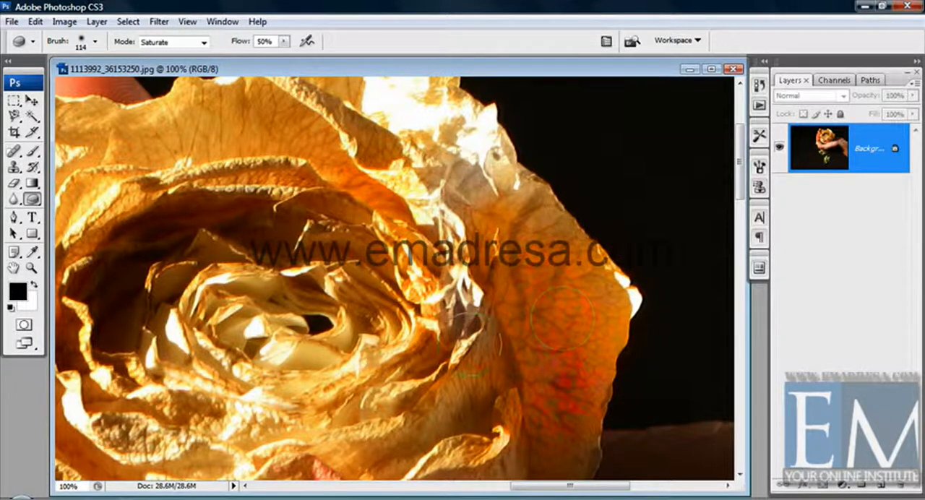
pyautogui.moveTo(466, 344)
pyautogui.mouseDown()
pyautogui.moveTo(468, 308)
pyautogui.moveTo(449, 202)
pyautogui.moveTo(478, 143)
pyautogui.mouseUp()
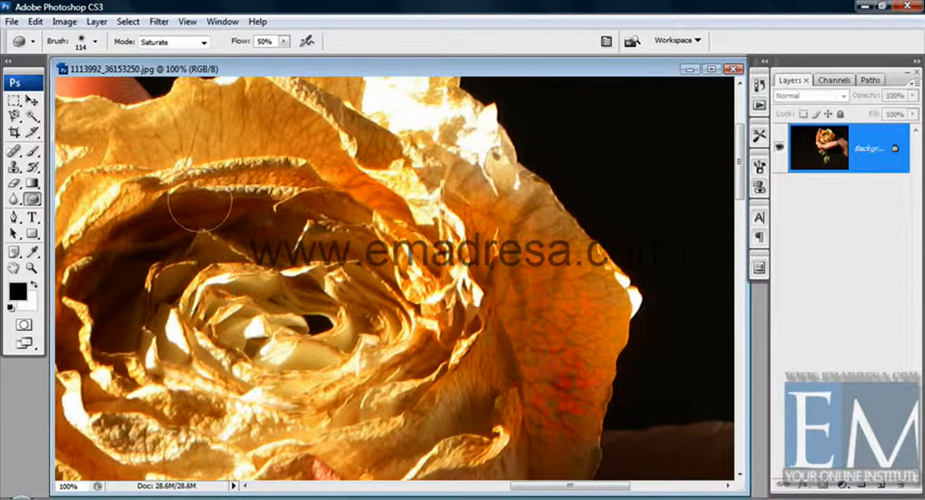
# Step: Desaturate the entire rose photo to greyscale and return to the Sponge tool
pyautogui.click(32, 268)
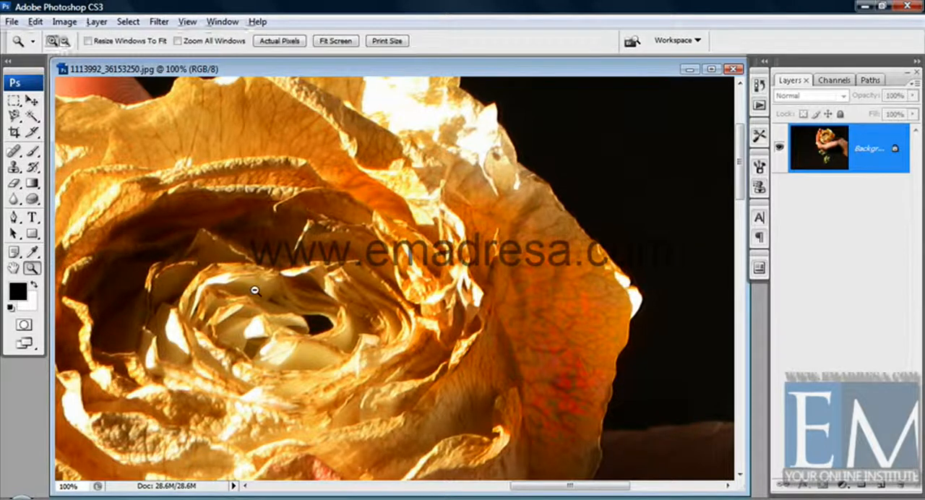
pyautogui.keyDown('alt'); pyautogui.click(254, 292); pyautogui.keyUp('alt')
pyautogui.keyDown('alt'); pyautogui.click(295, 298); pyautogui.keyUp('alt')
pyautogui.keyDown('alt'); pyautogui.click(299, 299); pyautogui.keyUp('alt')
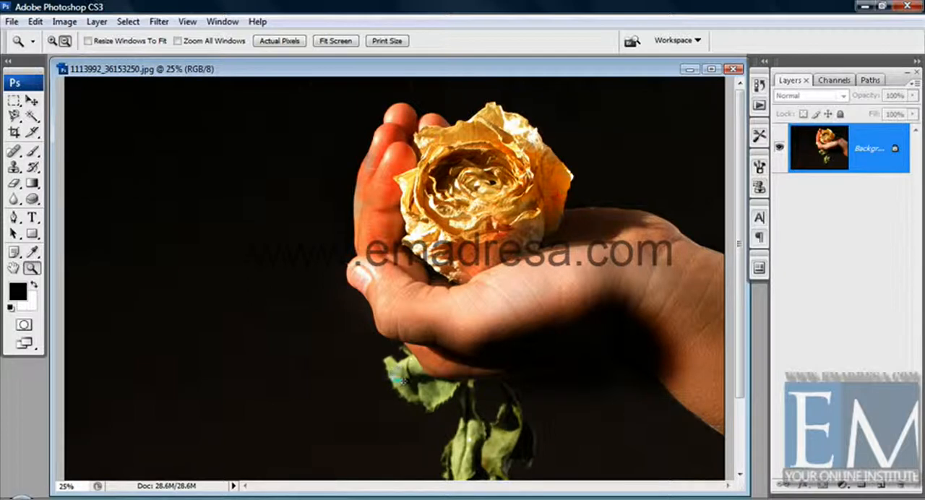
pyautogui.hotkey('ctrl', 'shift', 'u')
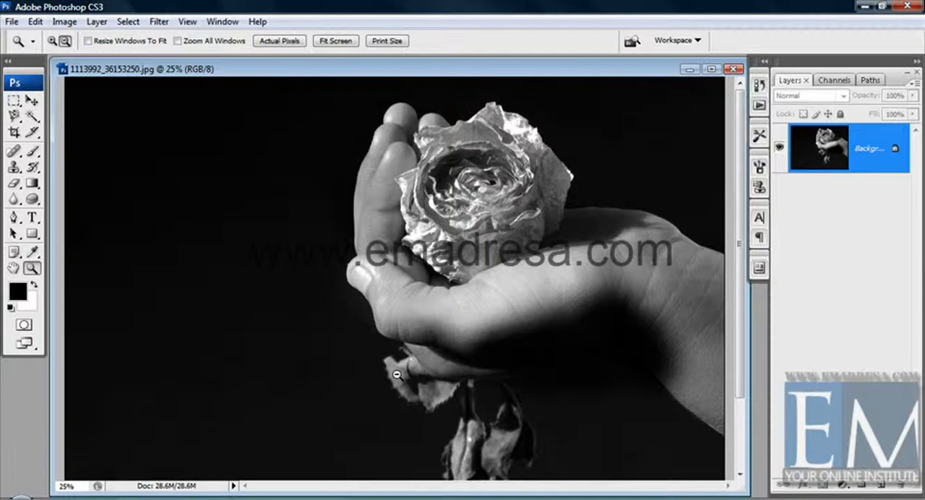
pyautogui.press('o')
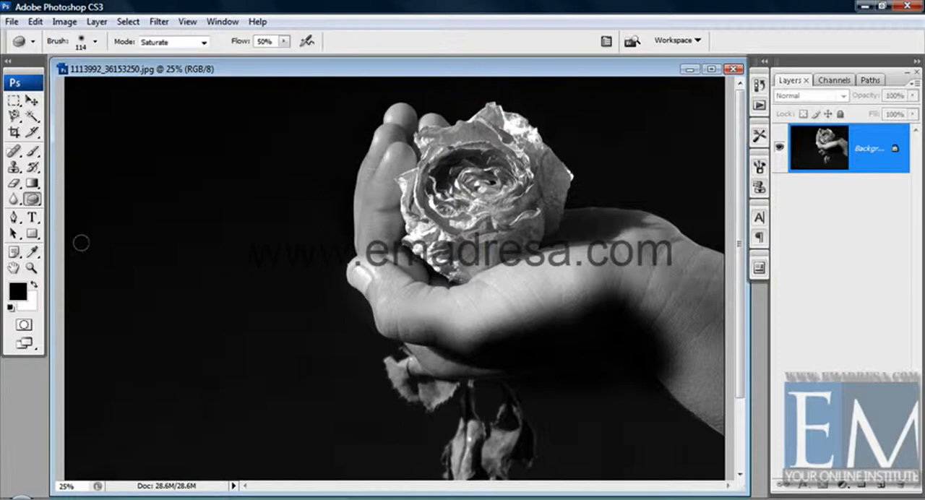